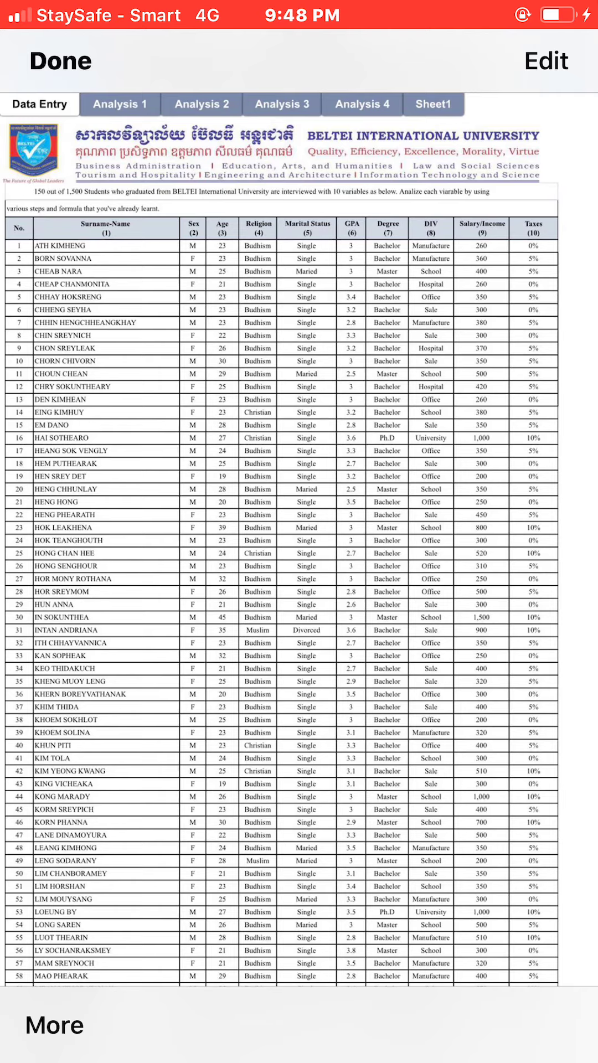
pyautogui.scroll(3, 532, 532)
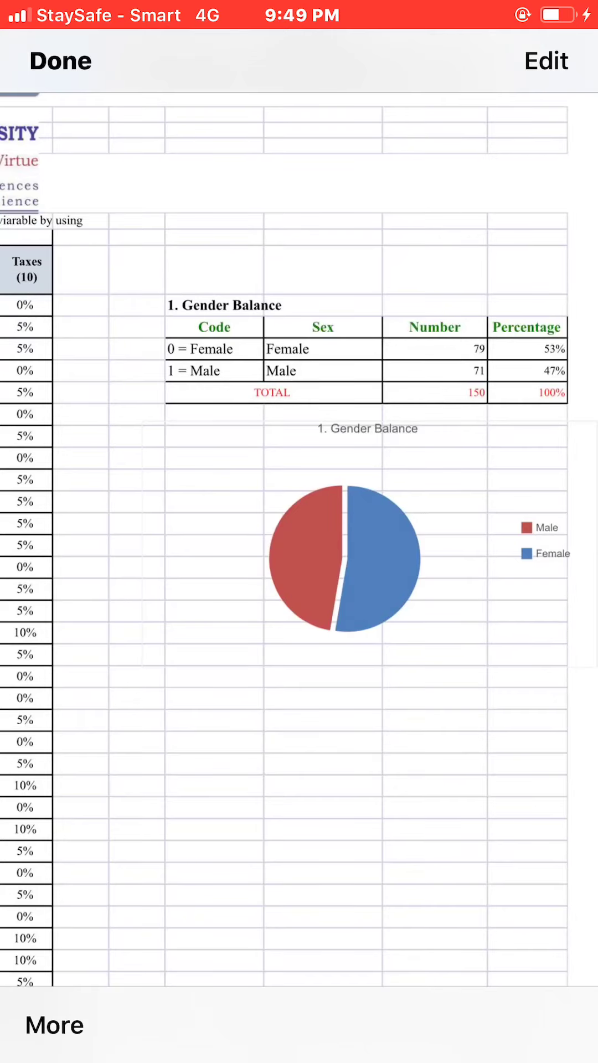
pyautogui.hscroll(1, 300, 540)
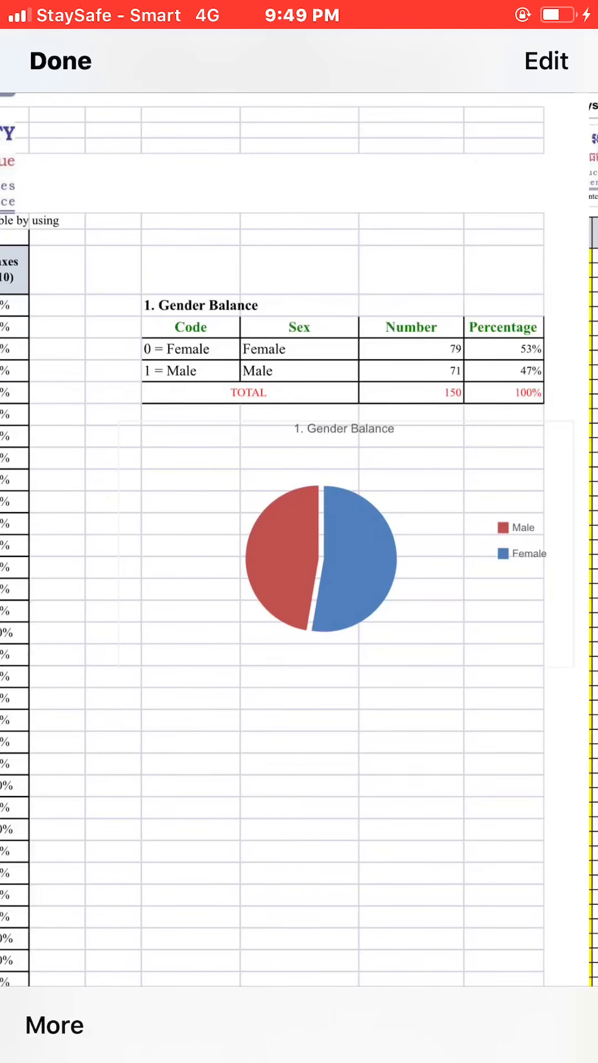
pyautogui.hscroll(5, 299, 540)
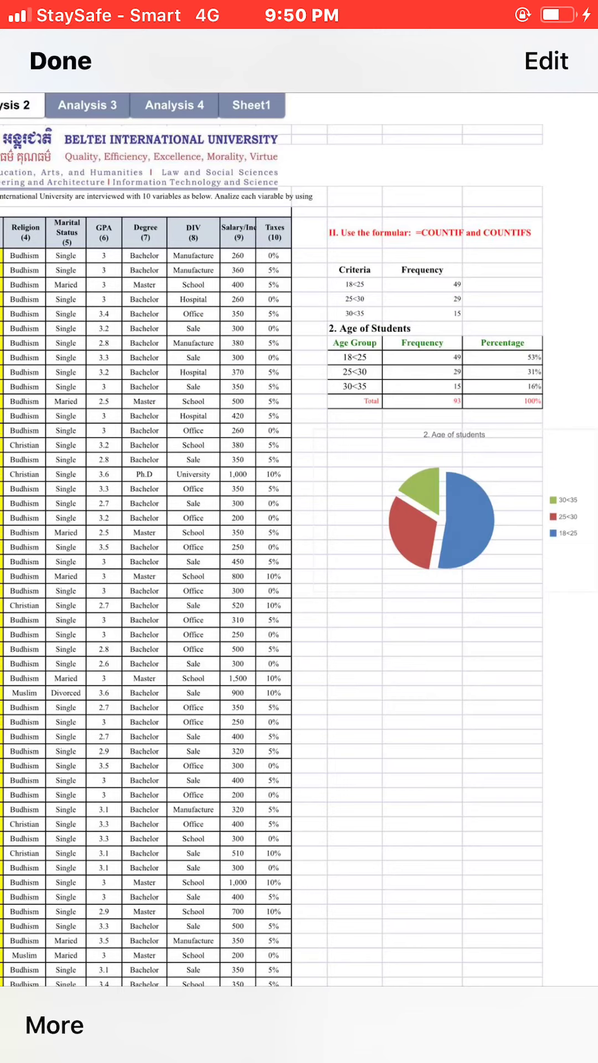
# Step: View the Marital Status table: Single 81%, Married 17%, Divorced 2%, 150 students
pyautogui.click(176, 104)
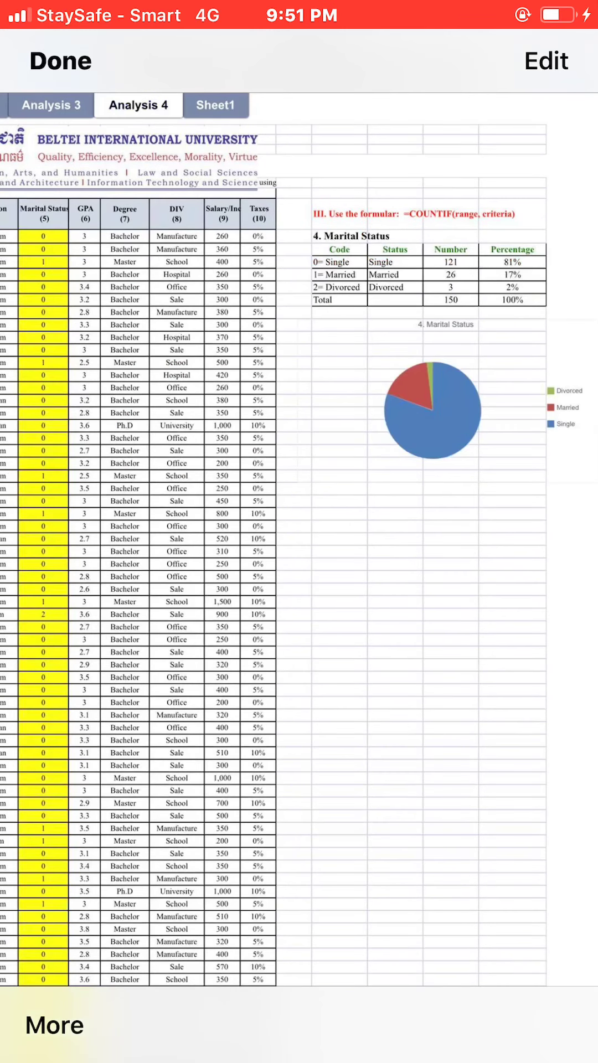